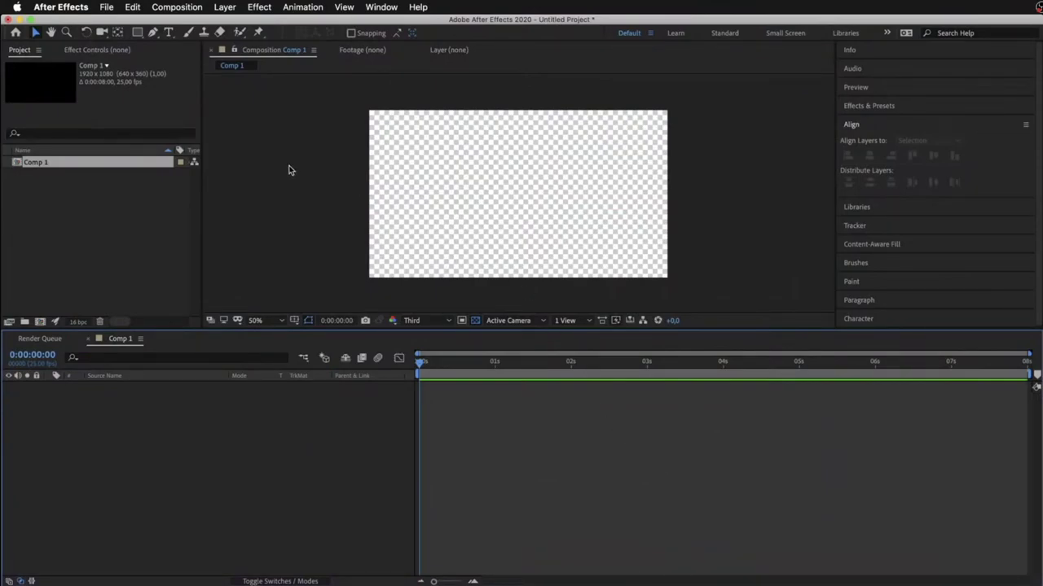
Step: Select the Pen tool for drawing bezier paths in Comp 1
left_click(151, 32)
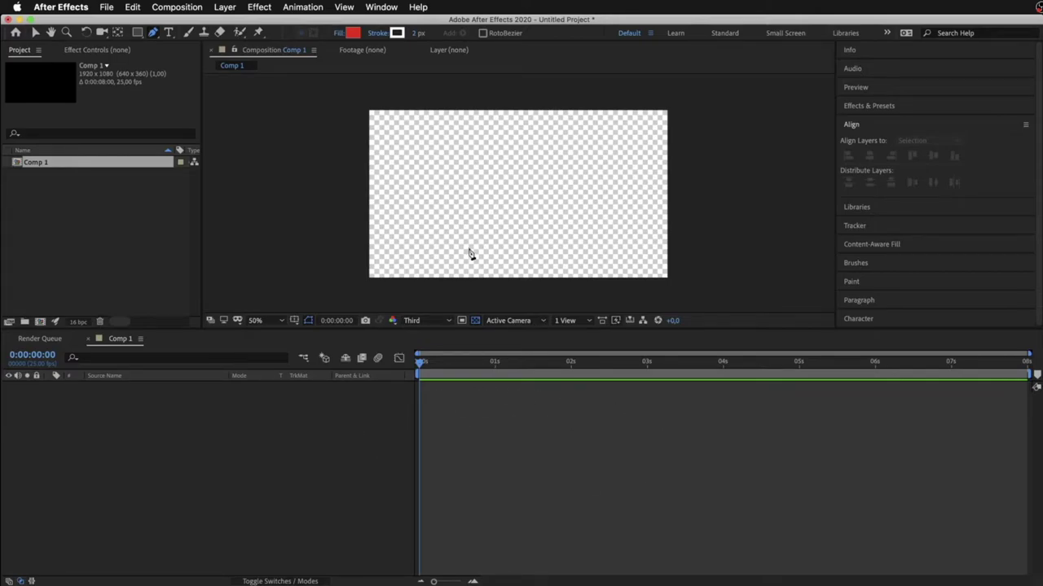
Step: Draw a red rounded blob shape layer in Comp 1 using one click point and three curved points
left_click(427, 212)
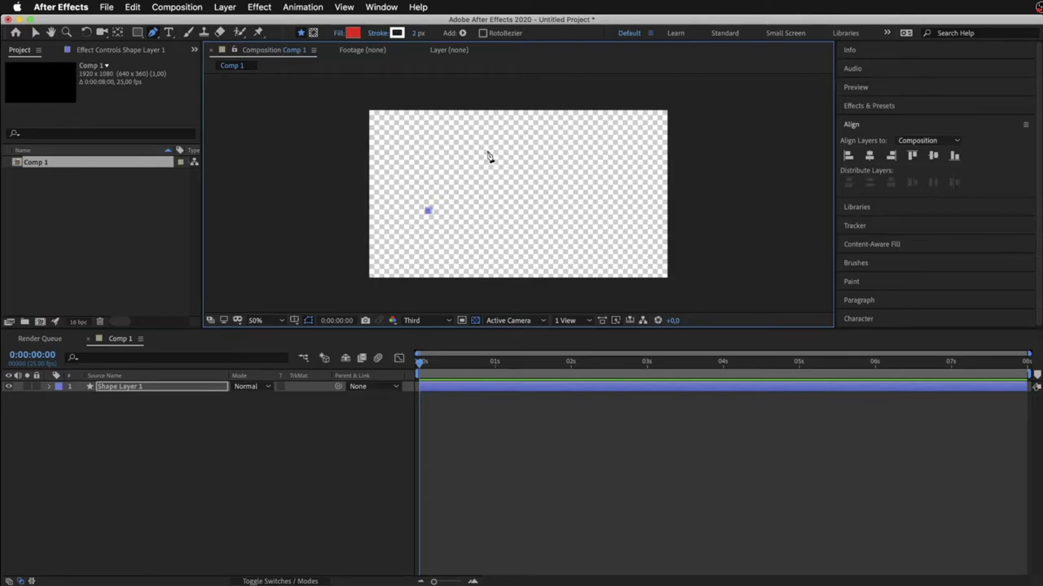
left_click_drag(486, 150, 529, 149)
left_click_drag(581, 189, 588, 215)
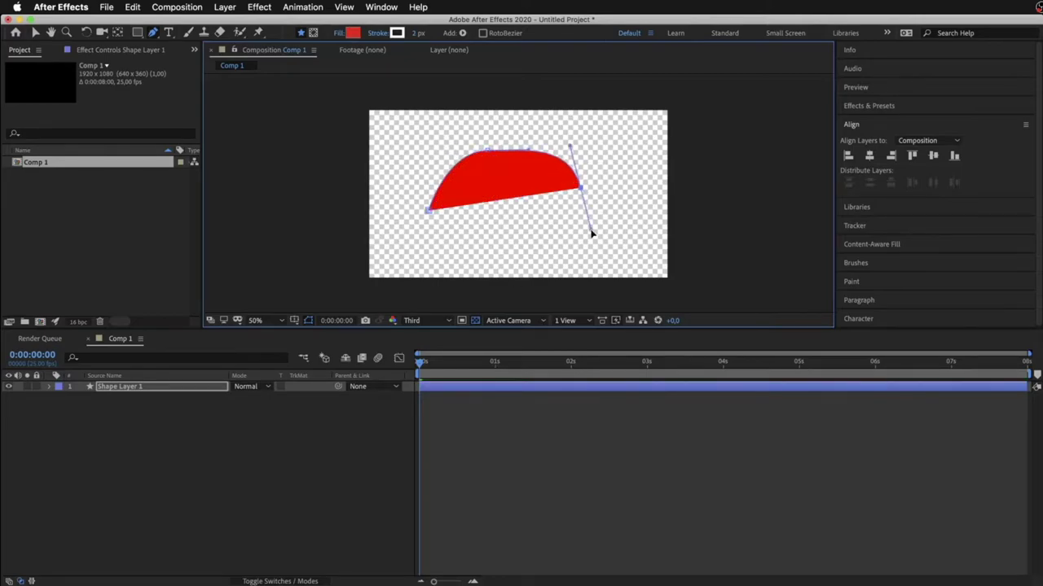
mouse_move(469, 256)
left_mouse_down()
mouse_move(477, 259)
mouse_move(412, 221)
left_mouse_up()
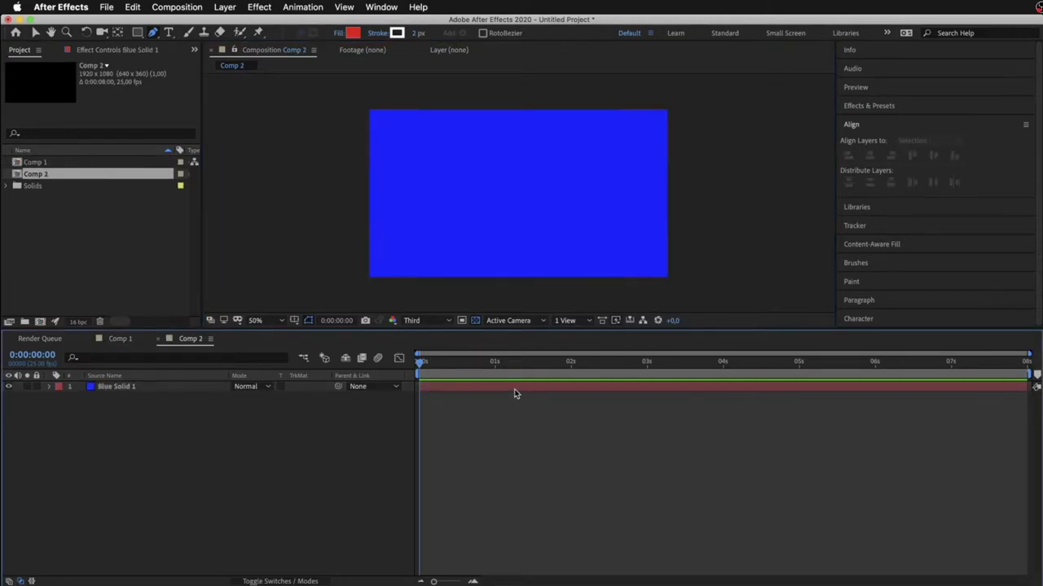
Step: Select Blue Solid 1 and draw a closed five-point curved mask forming a rounded blob
left_click(514, 389)
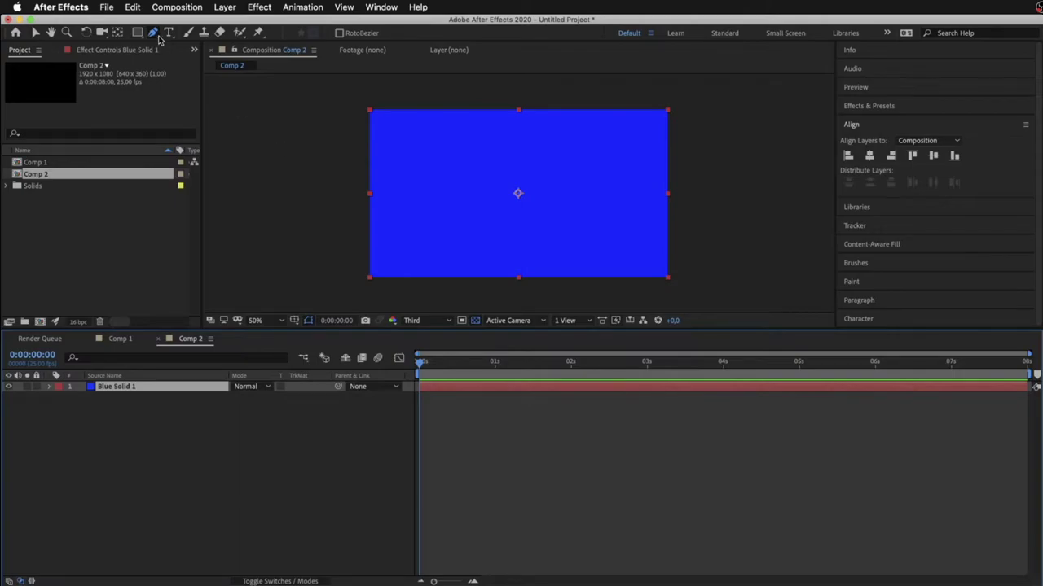
left_click(473, 389)
left_click(437, 215)
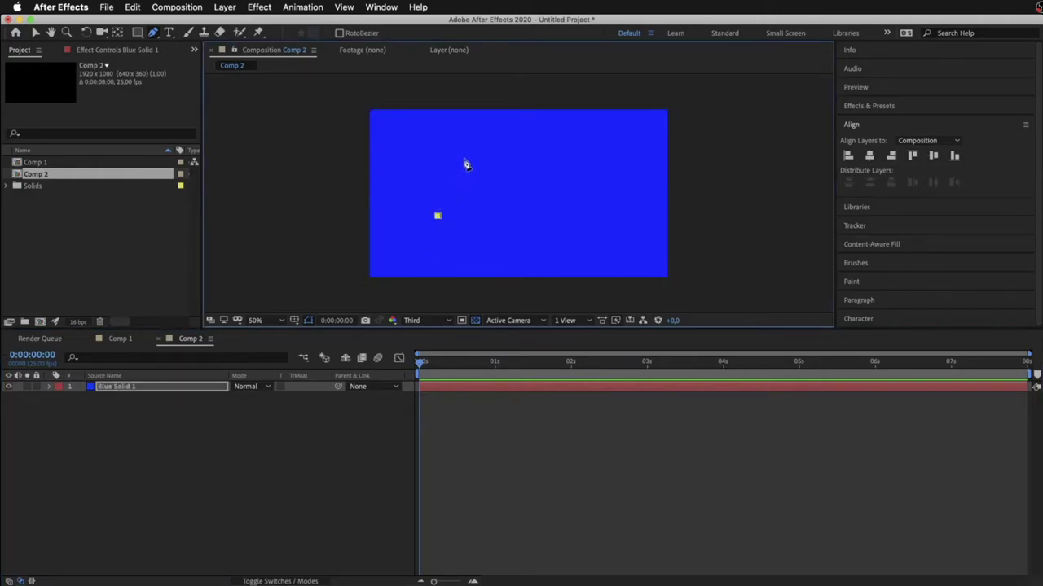
left_click_drag(465, 158, 509, 148)
left_click_drag(583, 158, 598, 183)
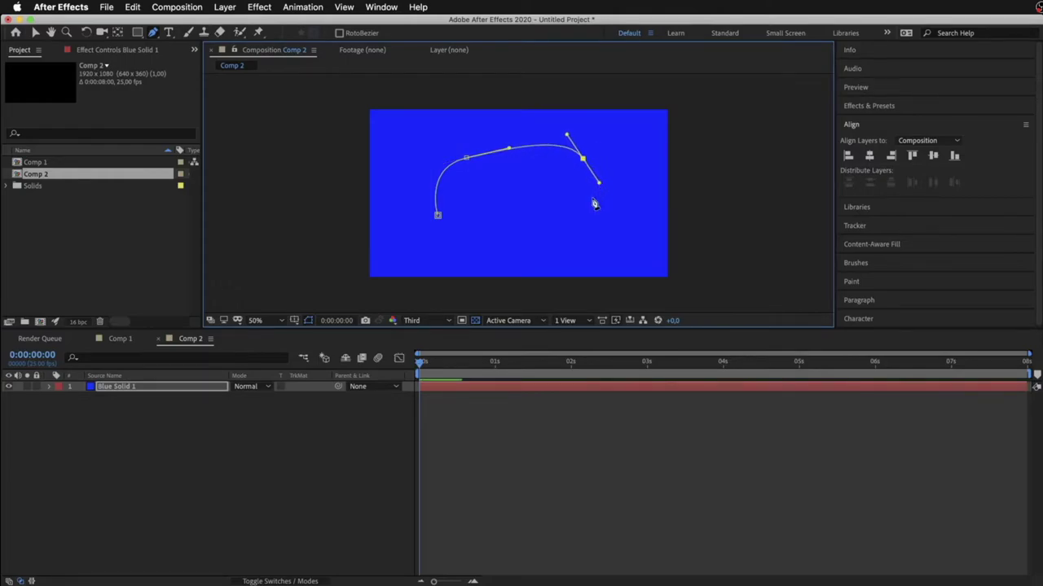
left_click_drag(581, 224, 560, 239)
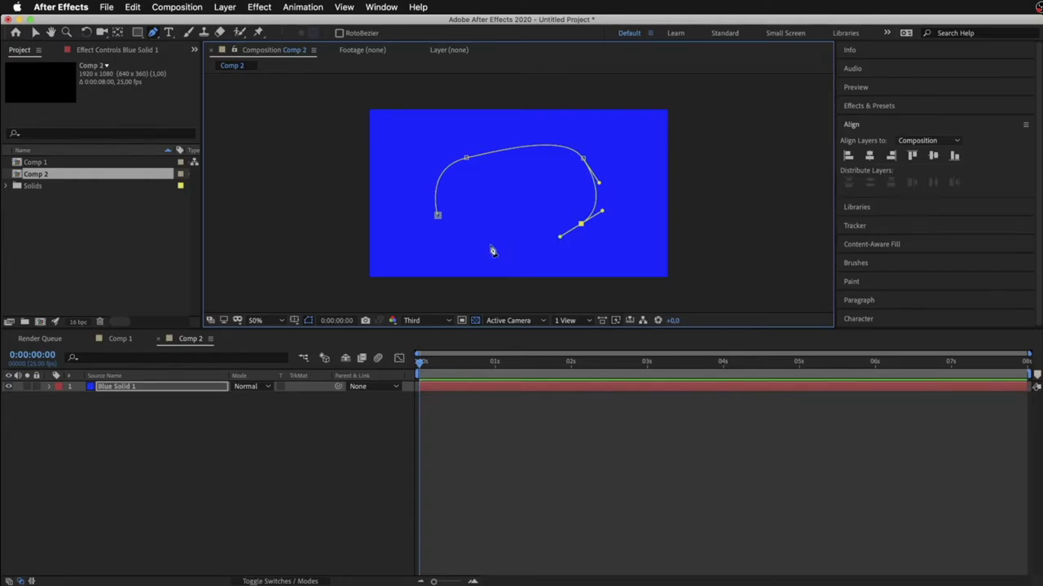
left_click_drag(490, 245, 471, 238)
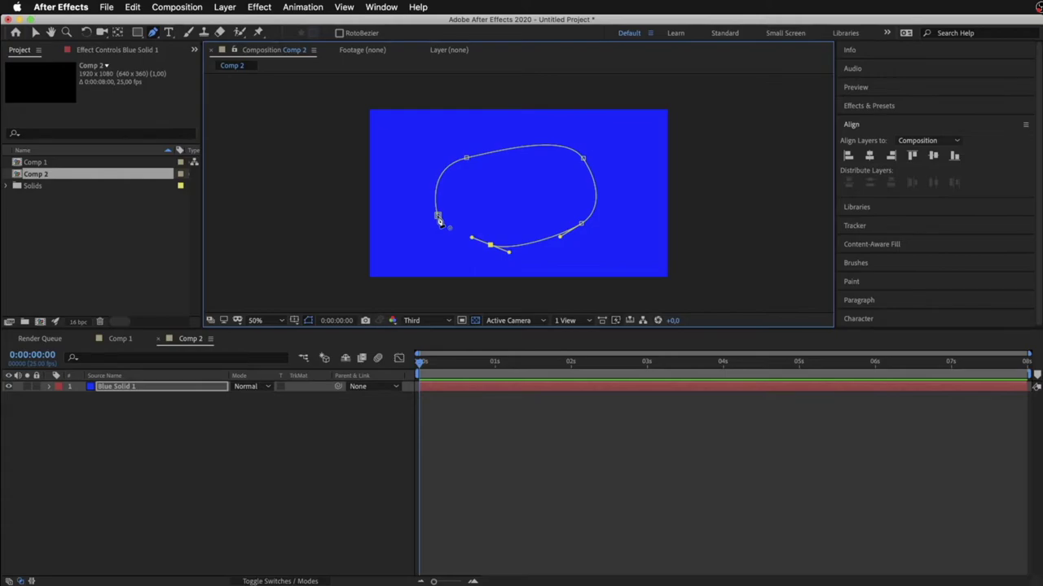
left_click(437, 216)
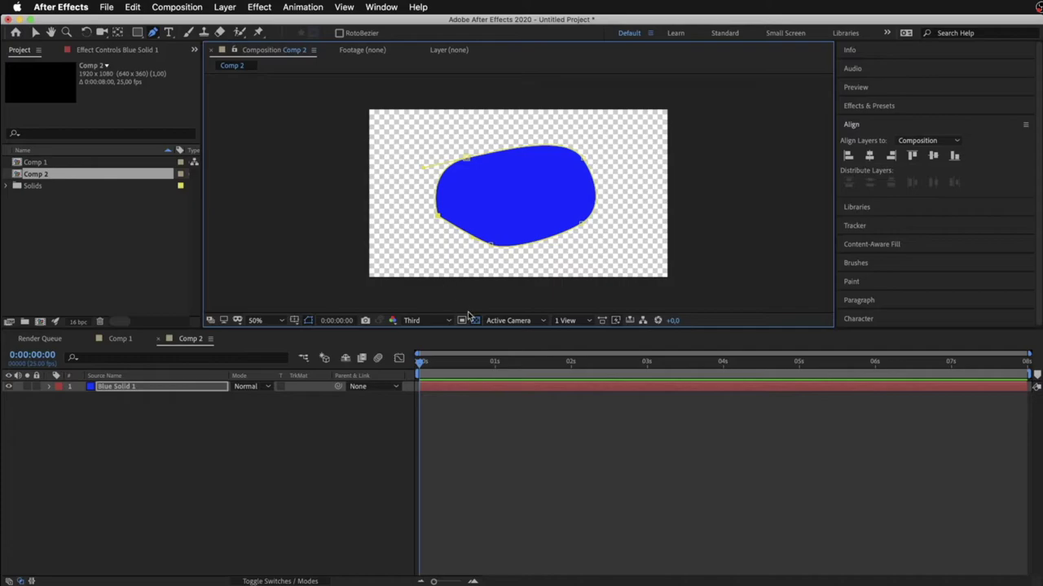
Step: Turn off the transparency grid for a black background, compare with Comp 1, then return to Comp 2
left_click(476, 321)
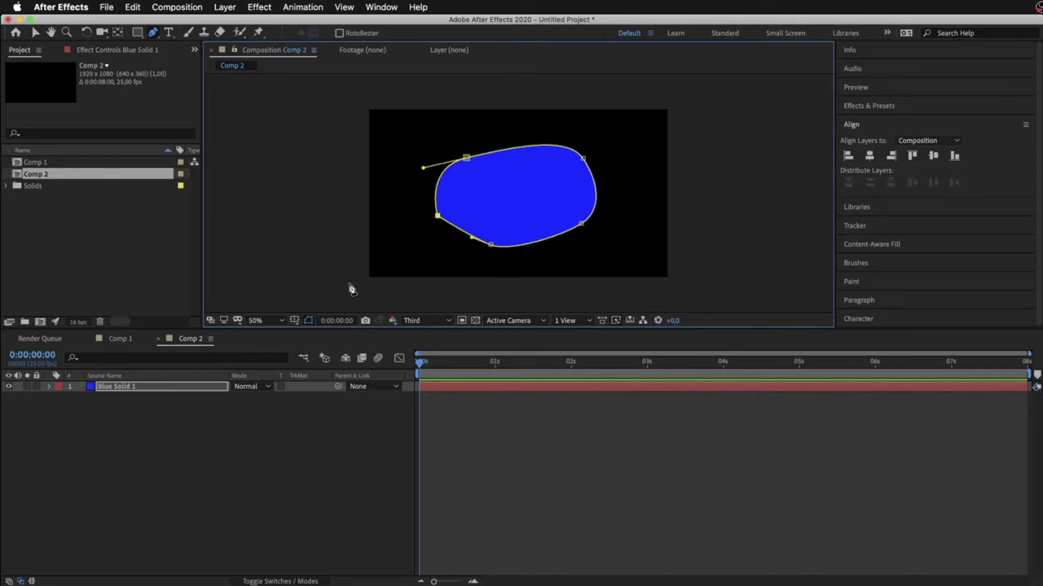
left_click(126, 342)
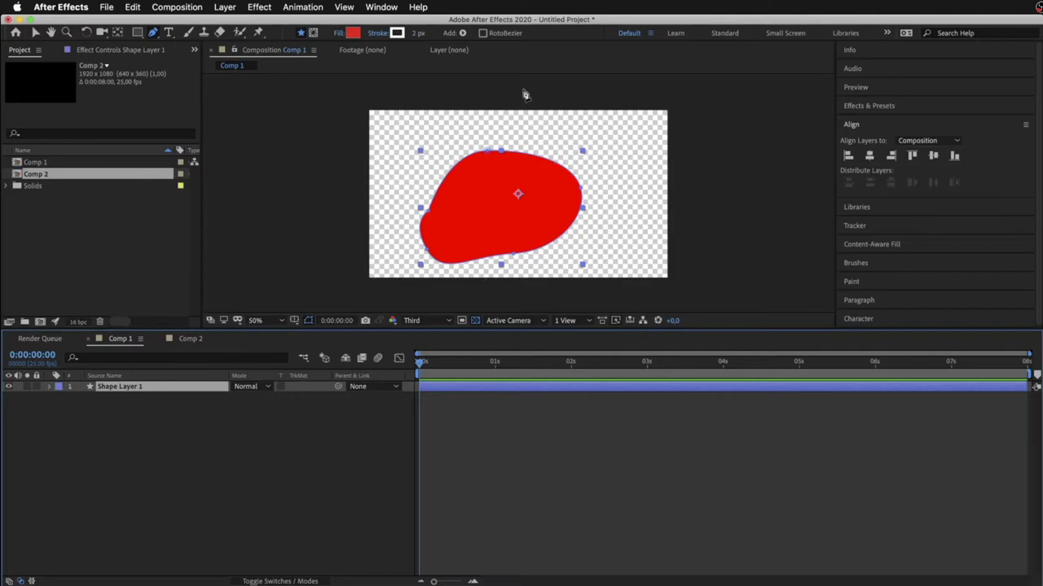
left_click(188, 339)
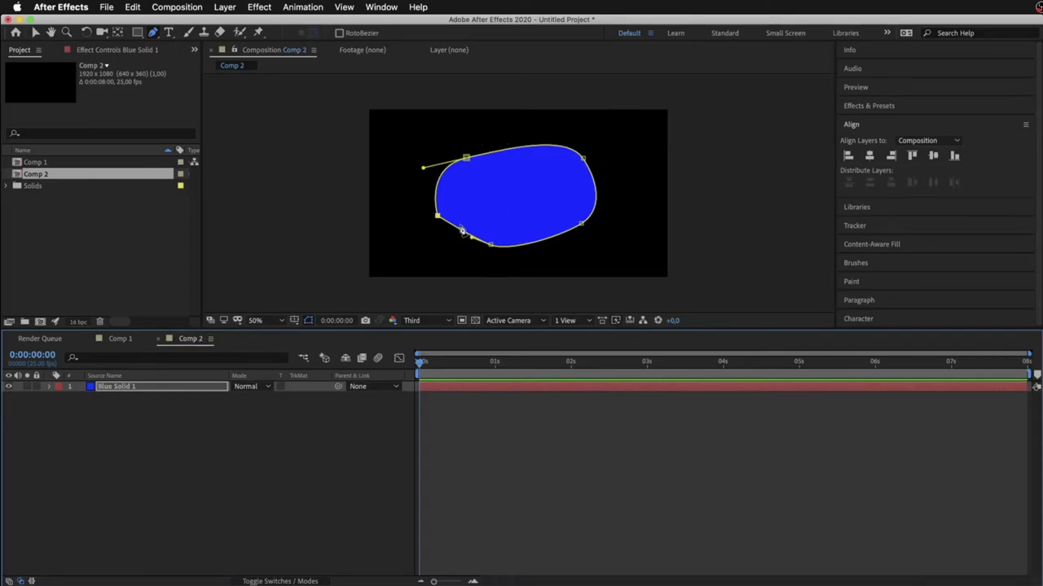
Step: Draw a closed five-corner straight-edged mask at the blob's upper left, then start a third mask near the top
left_click(400, 141)
left_click(437, 127)
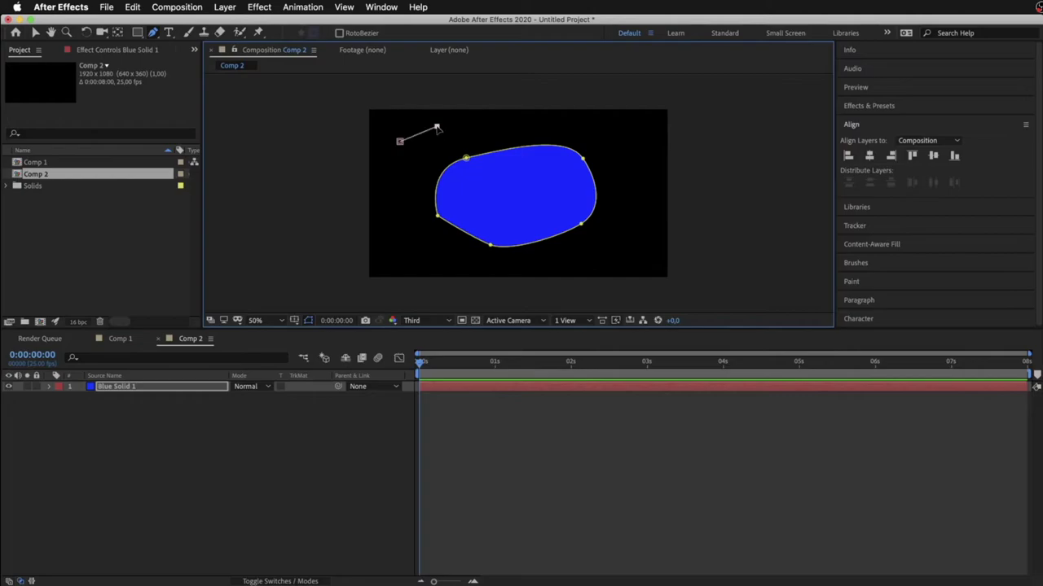
left_click(483, 179)
left_click(447, 190)
left_click(407, 189)
left_click(399, 141)
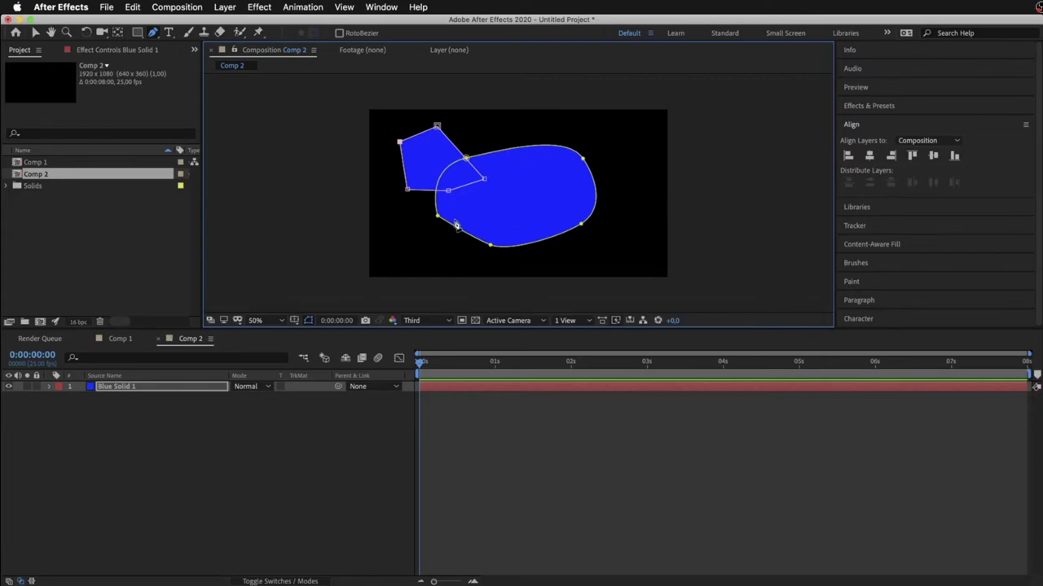
left_click(508, 129)
Step: Finish the third mask with a top point and a curved right-side point, and close it
left_click(590, 127)
mouse_move(621, 181)
left_mouse_down()
mouse_move(627, 206)
mouse_move(609, 229)
mouse_move(611, 218)
left_mouse_up()
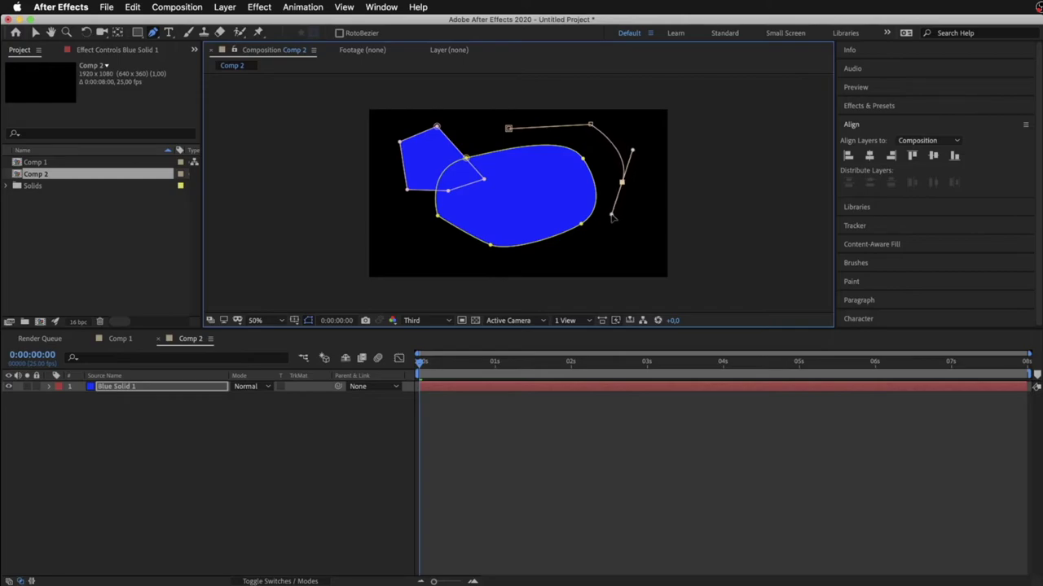
left_click_drag(612, 218, 603, 230)
left_click(508, 131)
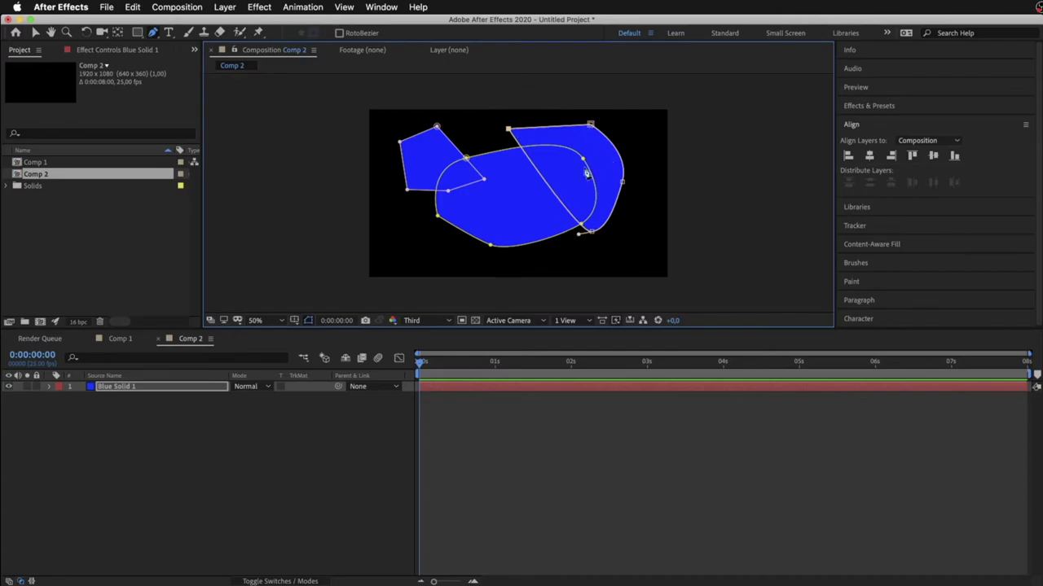
Step: With the Selection tool, drag the third mask's right-edge vertex outward to reshape it
left_click(35, 33)
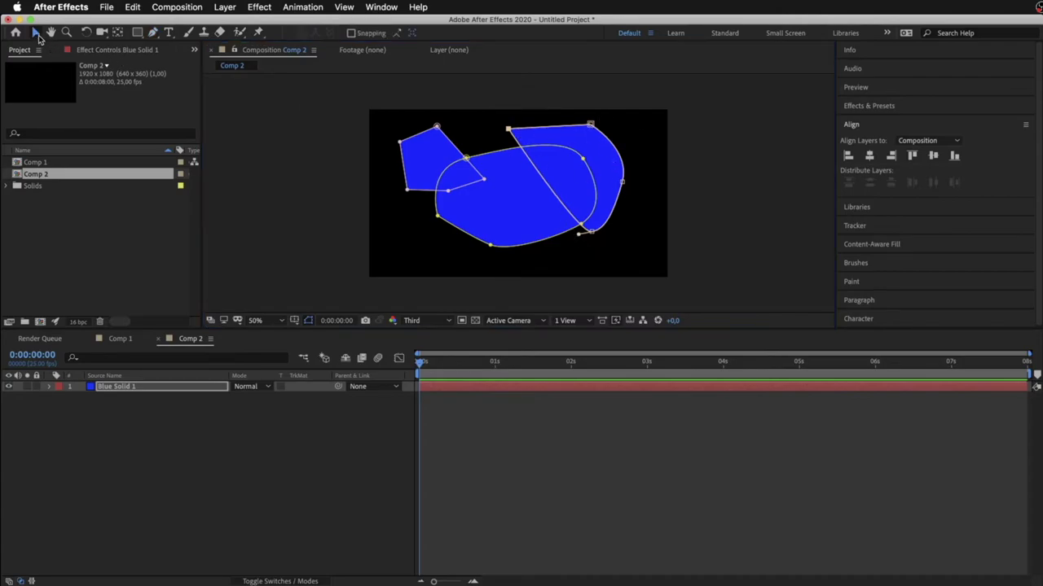
left_click(622, 183)
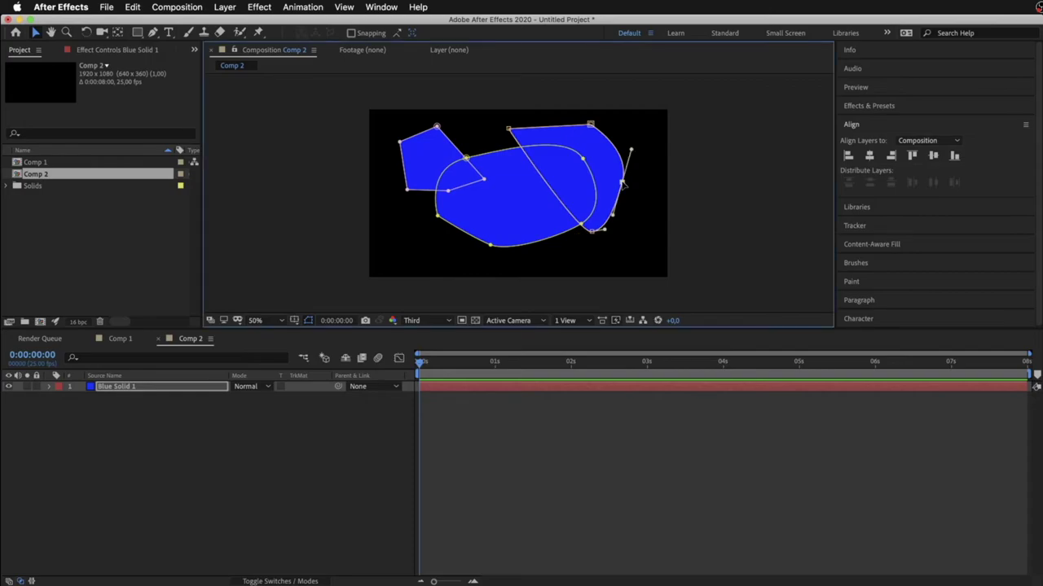
mouse_move(623, 184)
left_mouse_down()
mouse_move(633, 188)
mouse_move(636, 158)
left_mouse_up()
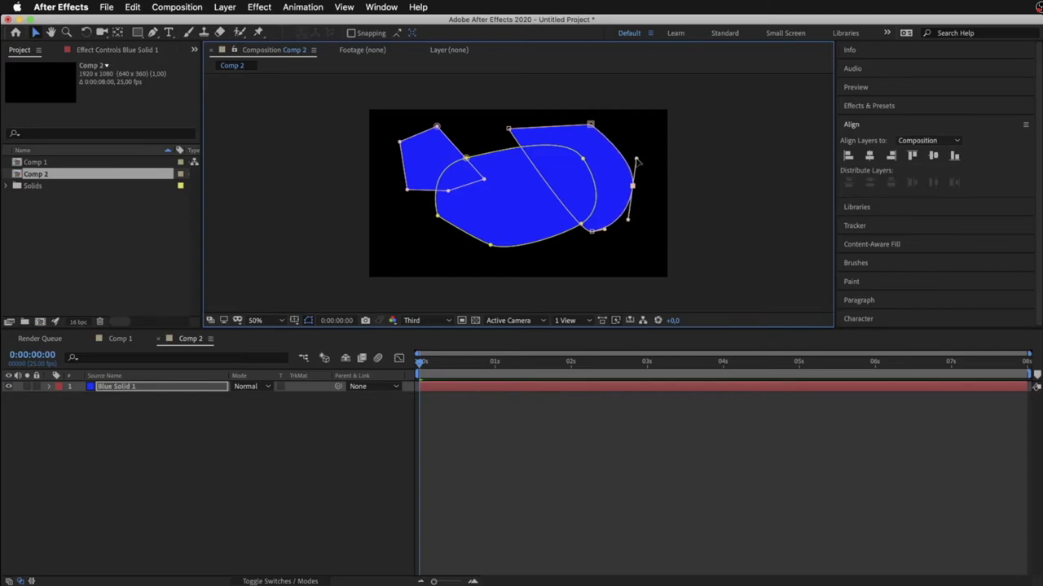
Step: Add a vertex on the right mask's upper-right edge, then delete it again
left_click(152, 34)
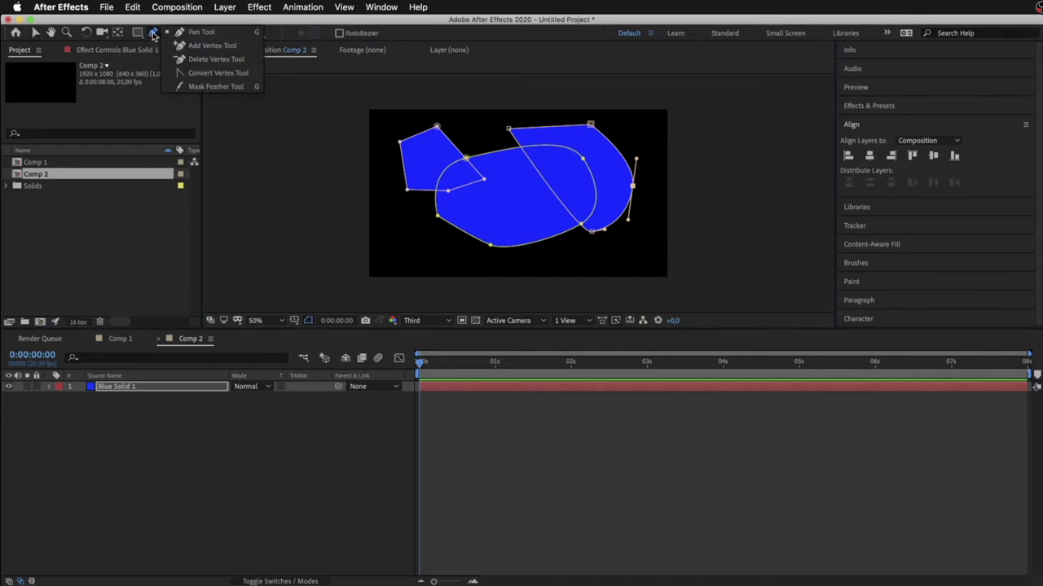
left_click(212, 50)
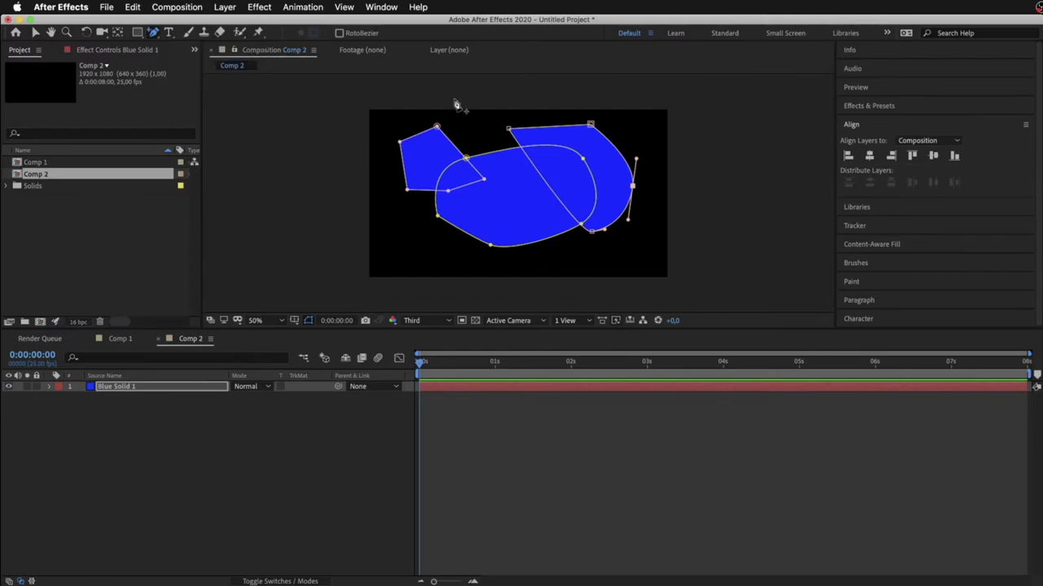
left_click(618, 153)
left_click(153, 34)
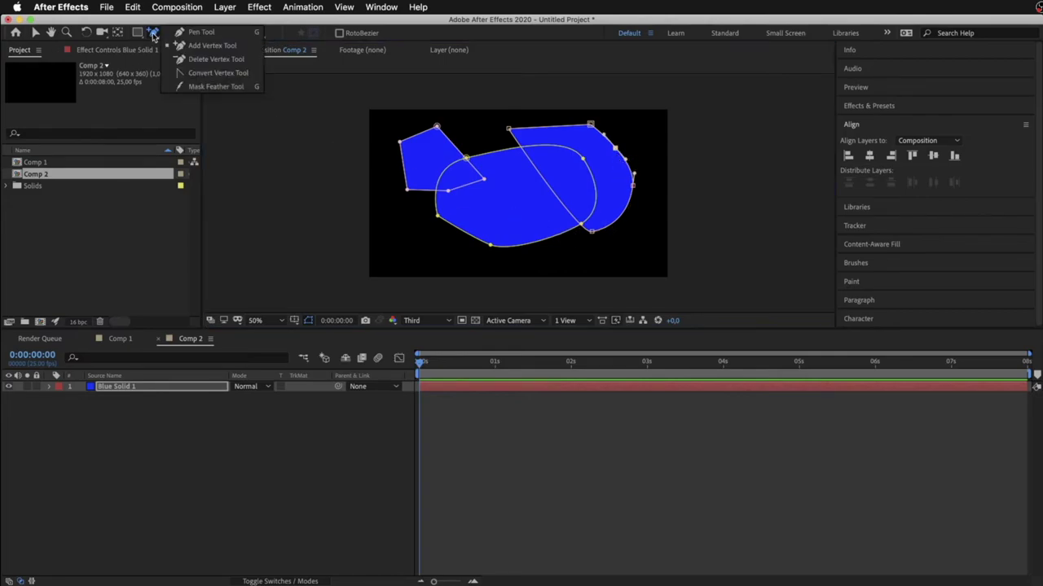
left_click(208, 58)
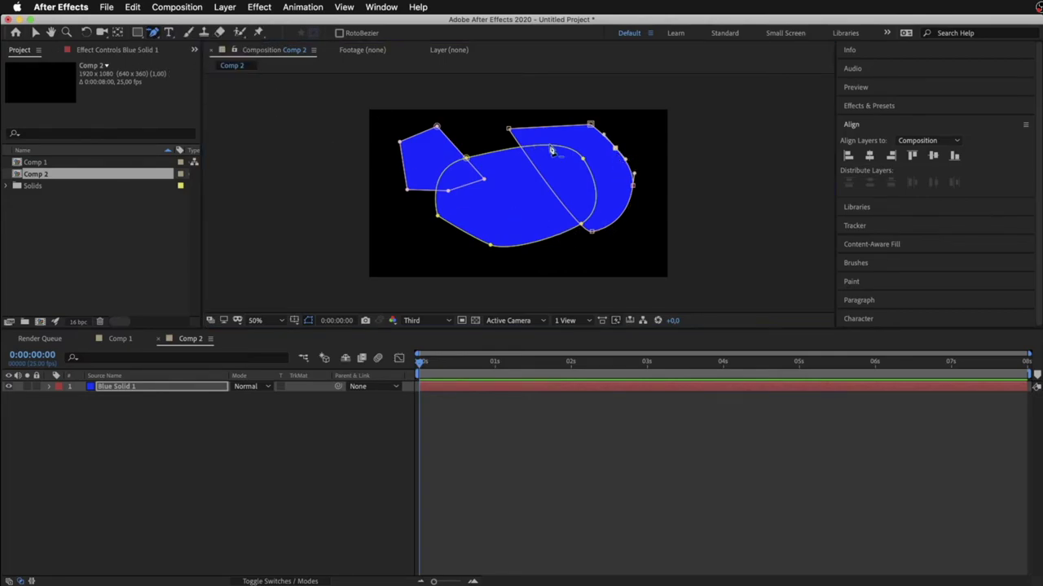
left_click(617, 150)
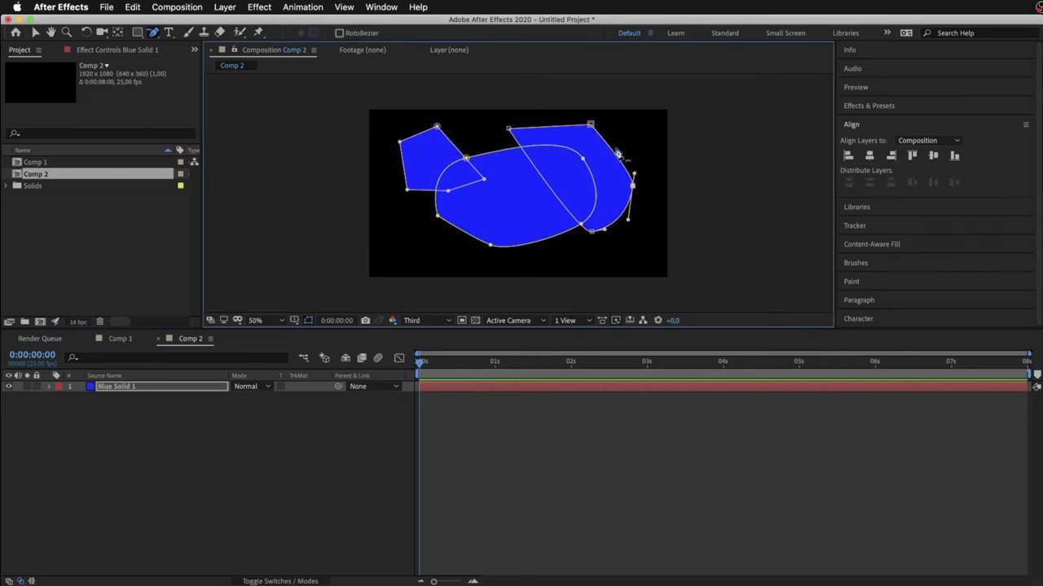
Step: Convert the right mask's corner vertices to smooth points and pull handles to round its edges
left_click(154, 34)
left_click(198, 73)
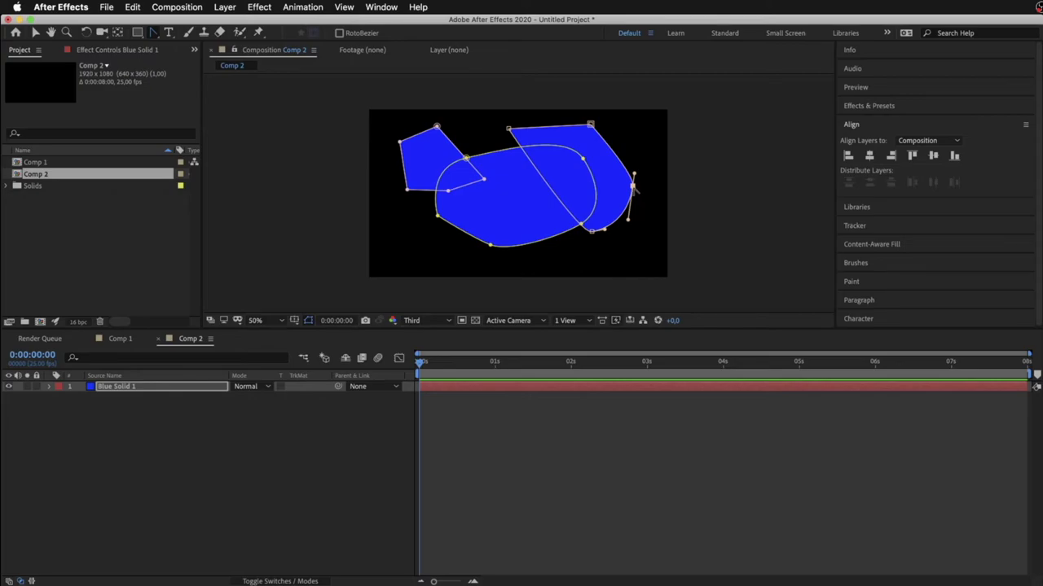
left_click(633, 187, "alt")
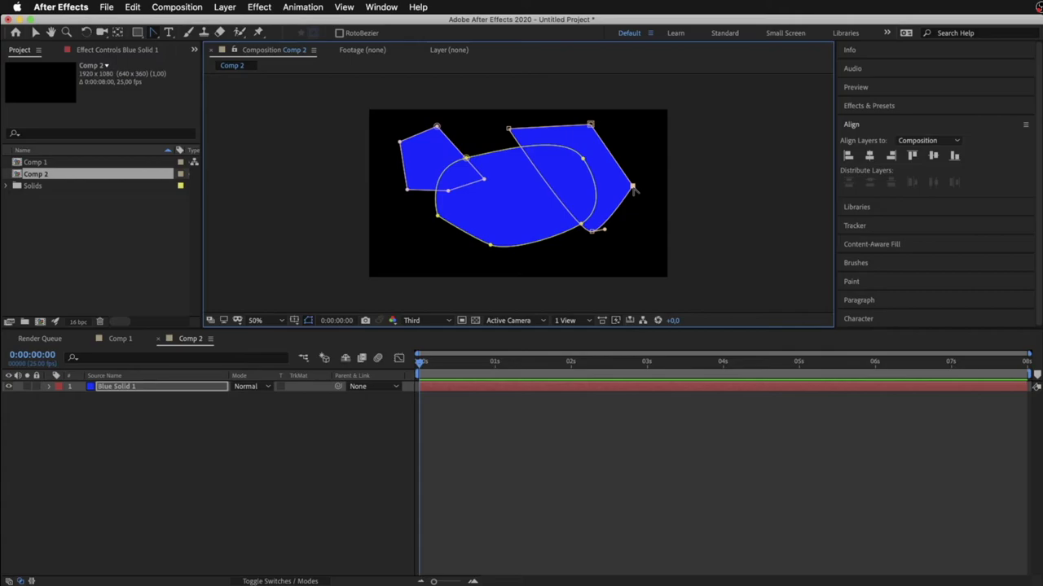
left_click(633, 187, "alt")
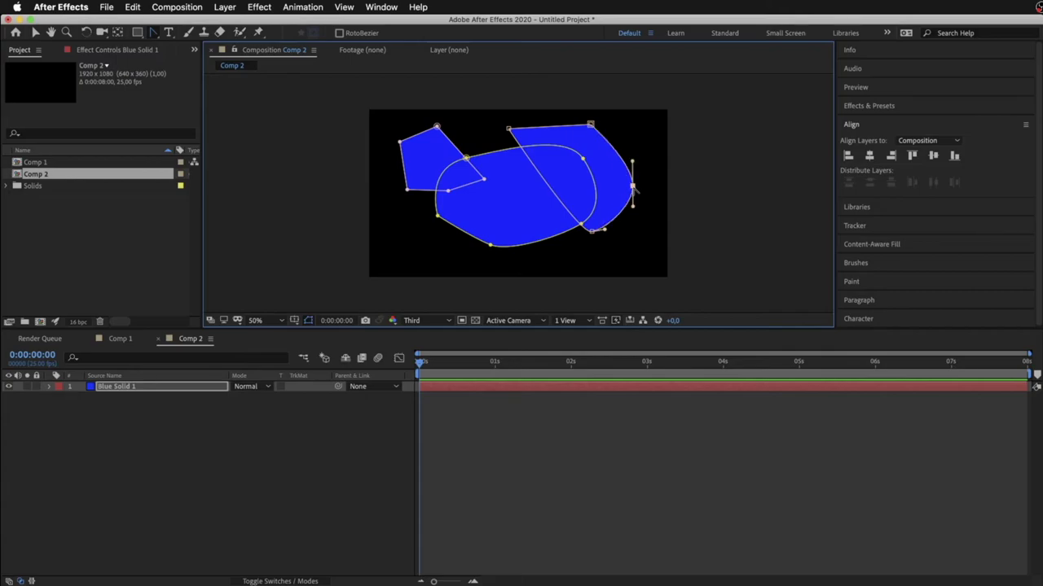
left_click(590, 125, "alt")
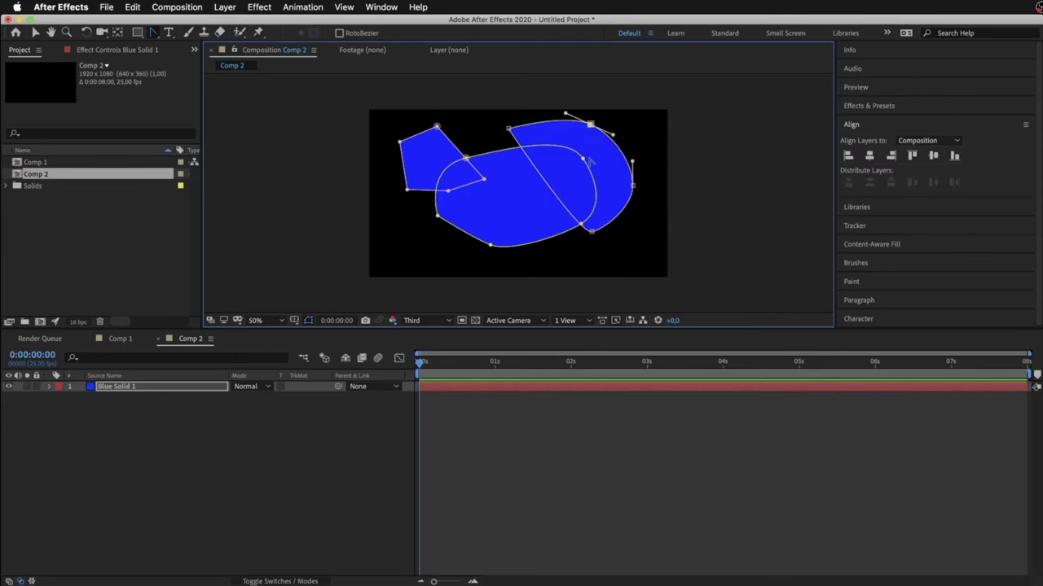
left_click_drag(592, 232, 630, 235)
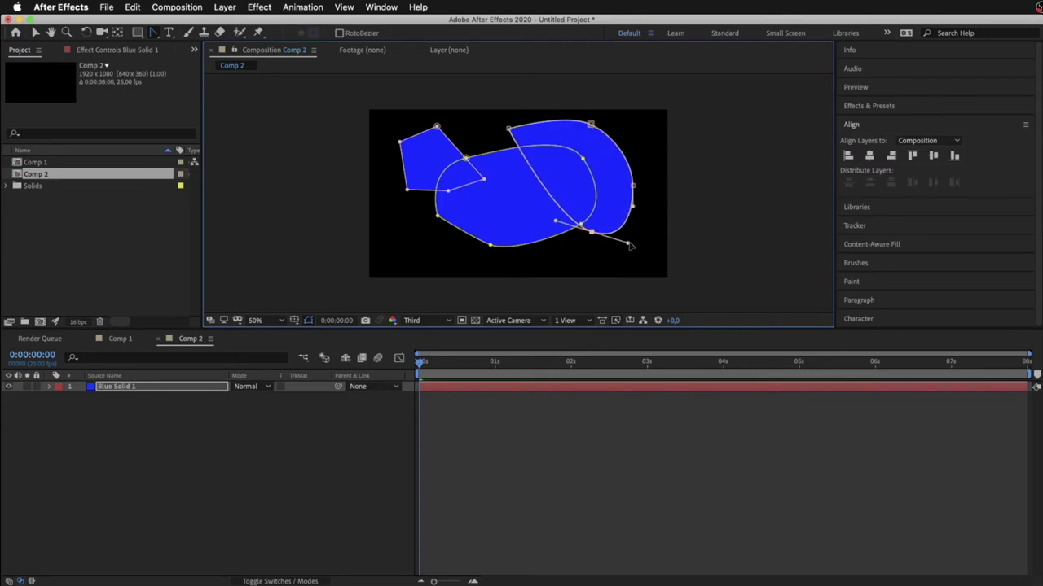
left_click_drag(509, 128, 493, 144)
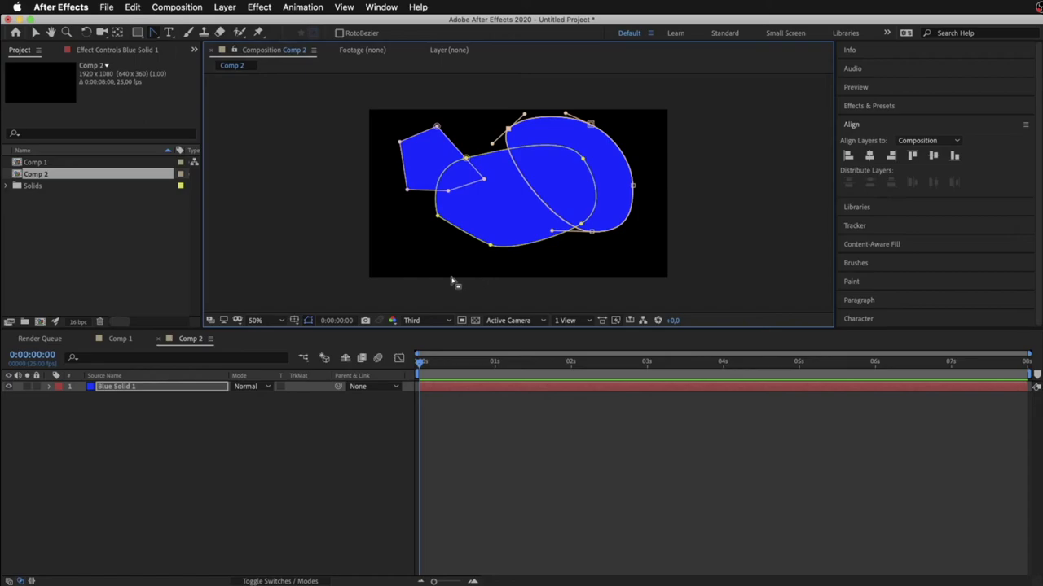
Step: Drag variable feather points out along the right mask's right, bottom and top edges with the Mask Feather Tool
left_click(152, 32)
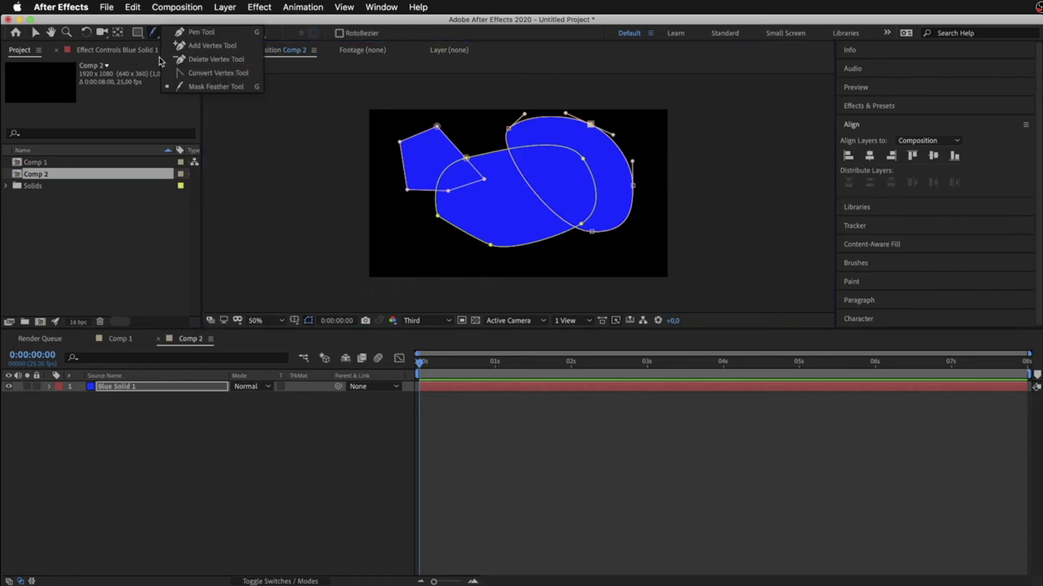
left_click(217, 88)
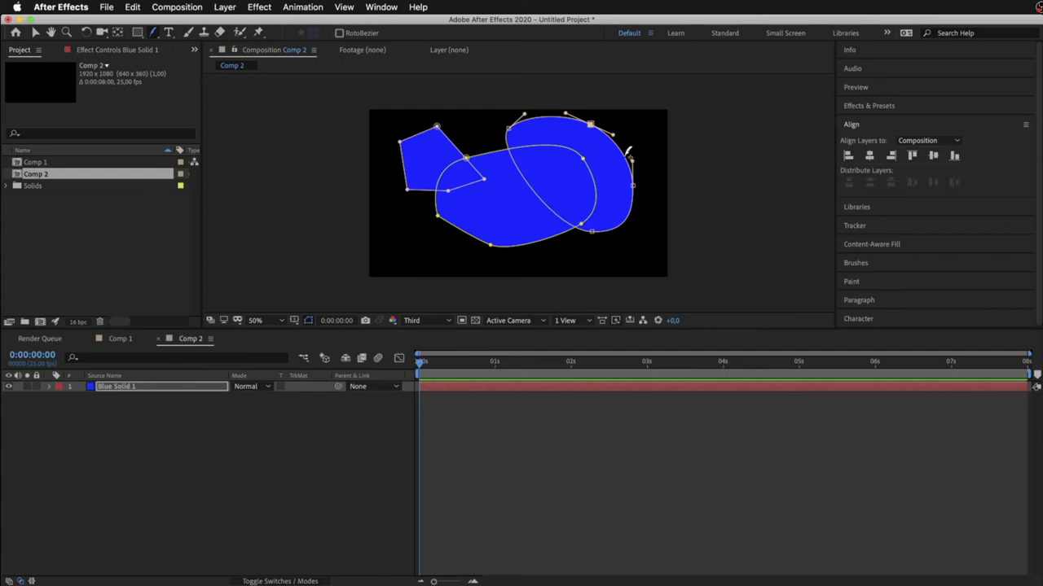
mouse_move(628, 151)
left_mouse_down()
mouse_move(605, 133)
mouse_move(587, 151)
mouse_move(639, 117)
mouse_move(623, 128)
left_mouse_up()
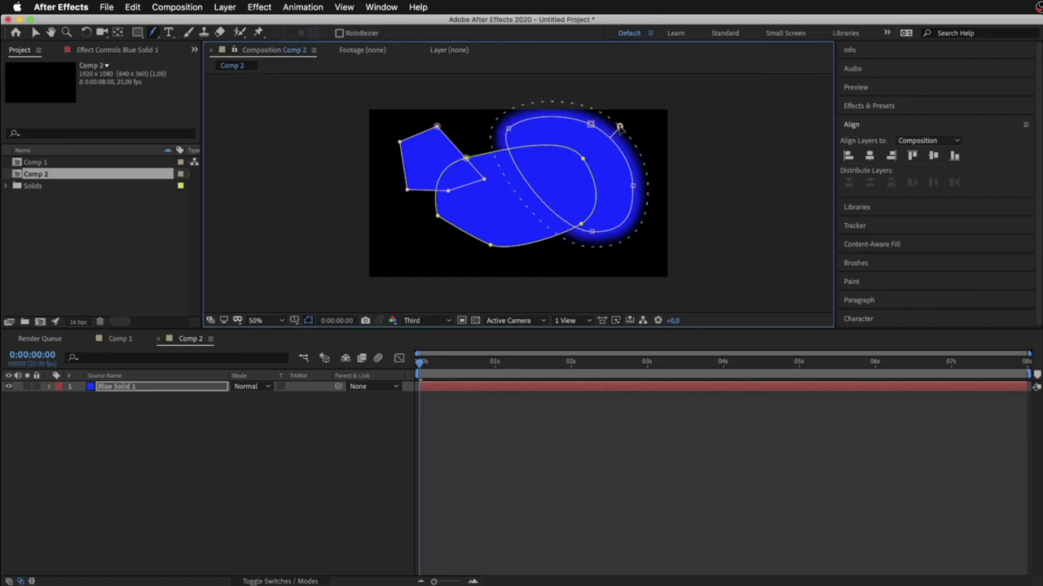
left_click_drag(619, 128, 617, 128)
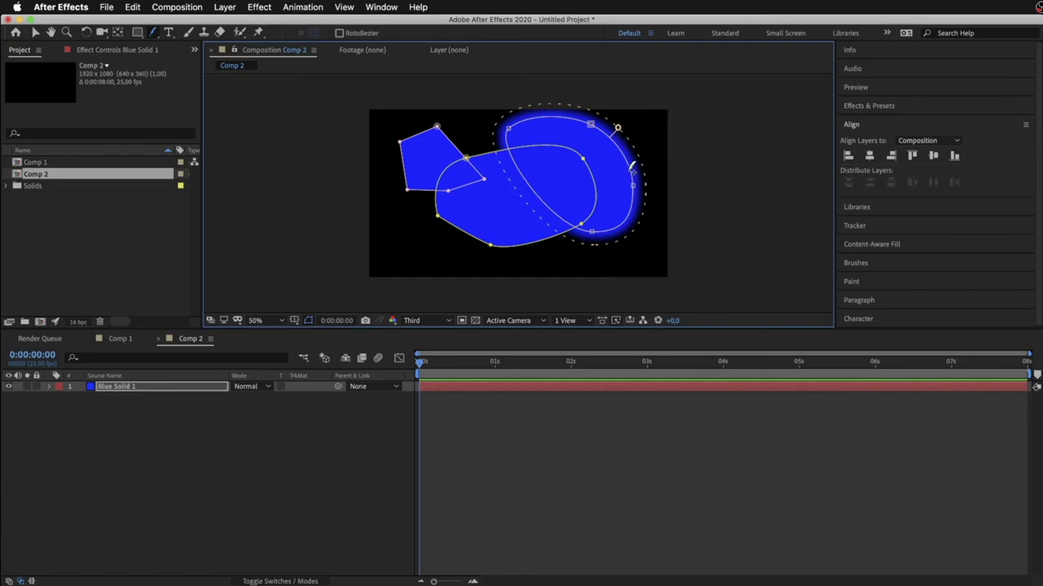
left_click_drag(631, 167, 644, 147)
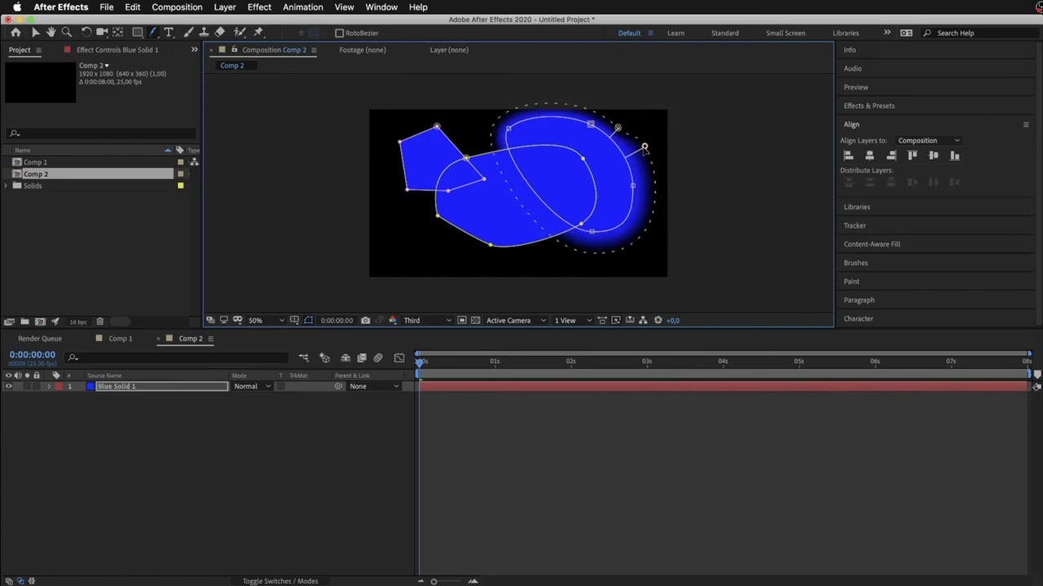
left_click_drag(635, 204, 664, 158)
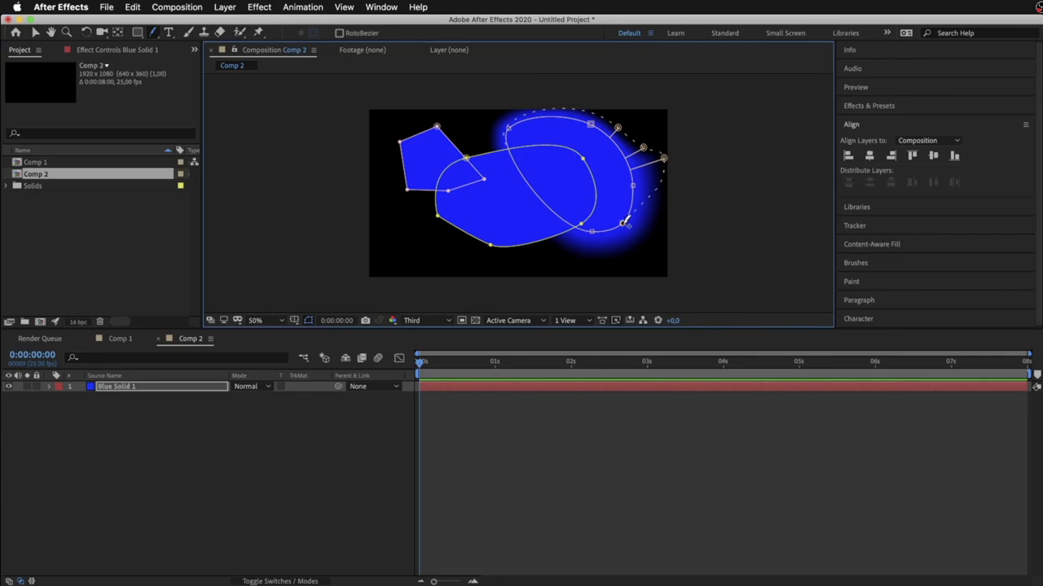
left_click_drag(627, 220, 630, 235)
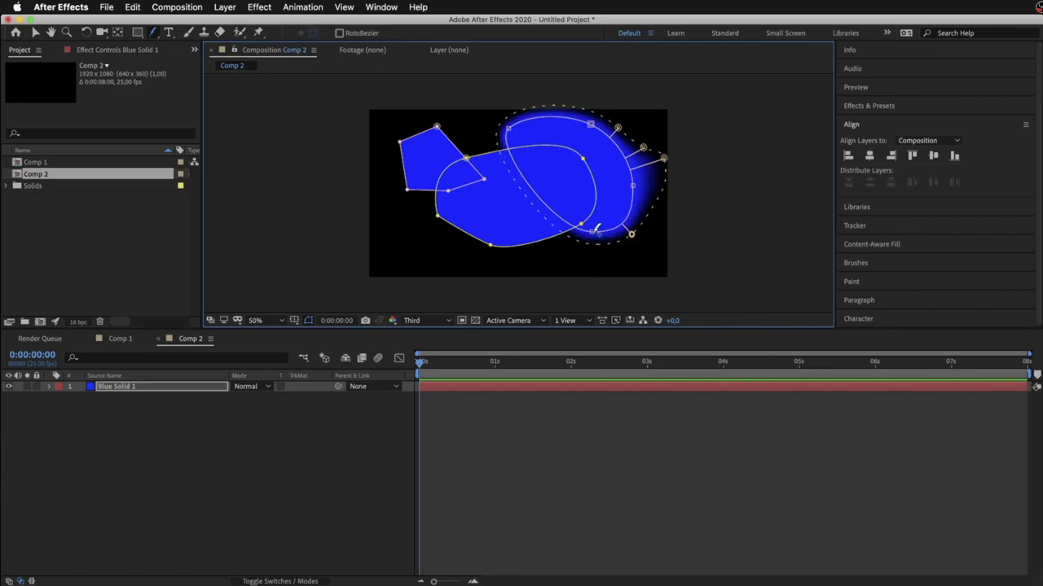
left_click_drag(570, 216, 542, 234)
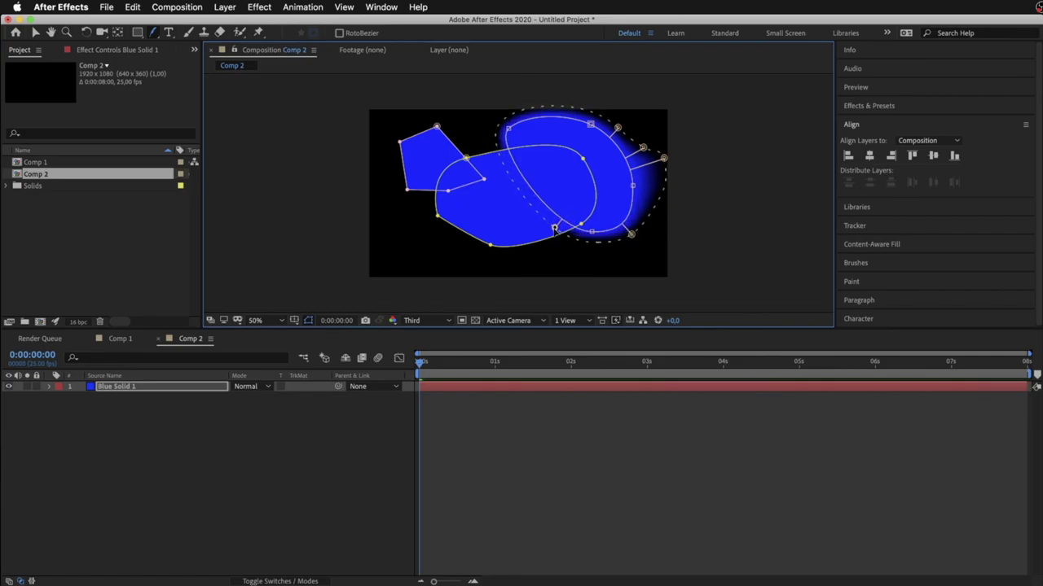
left_click_drag(512, 135, 493, 137)
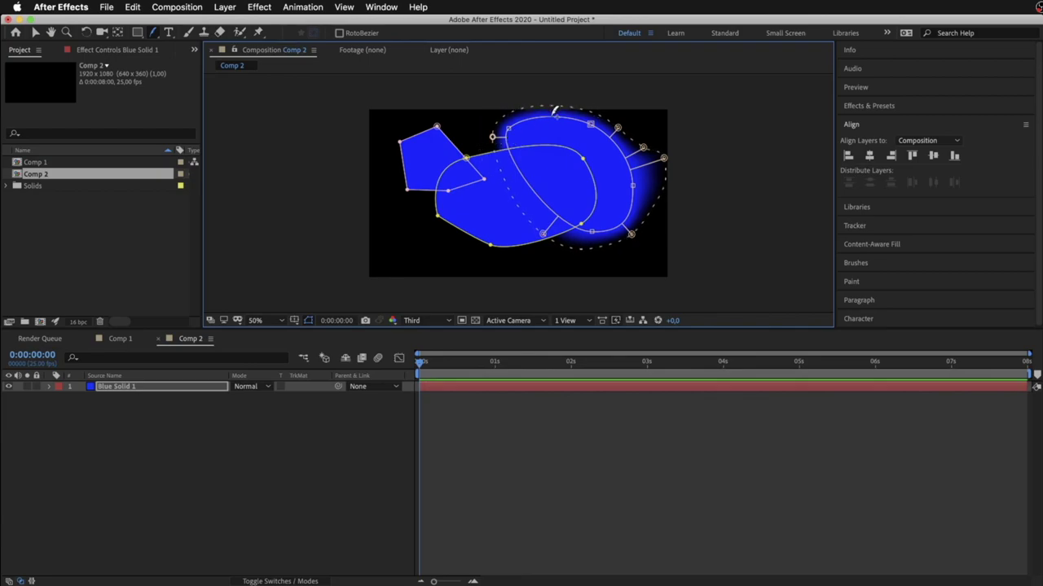
left_click(551, 109)
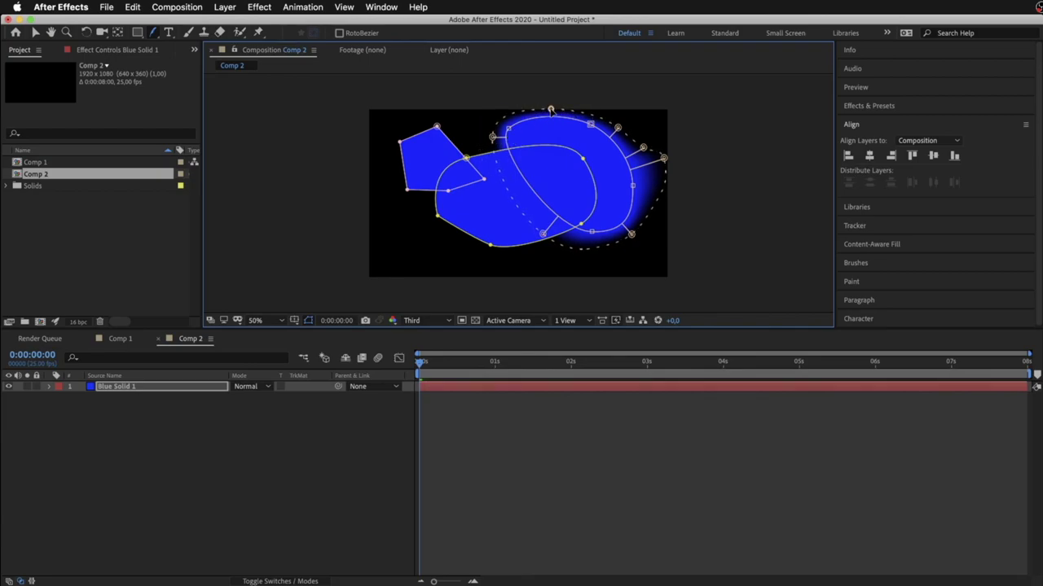